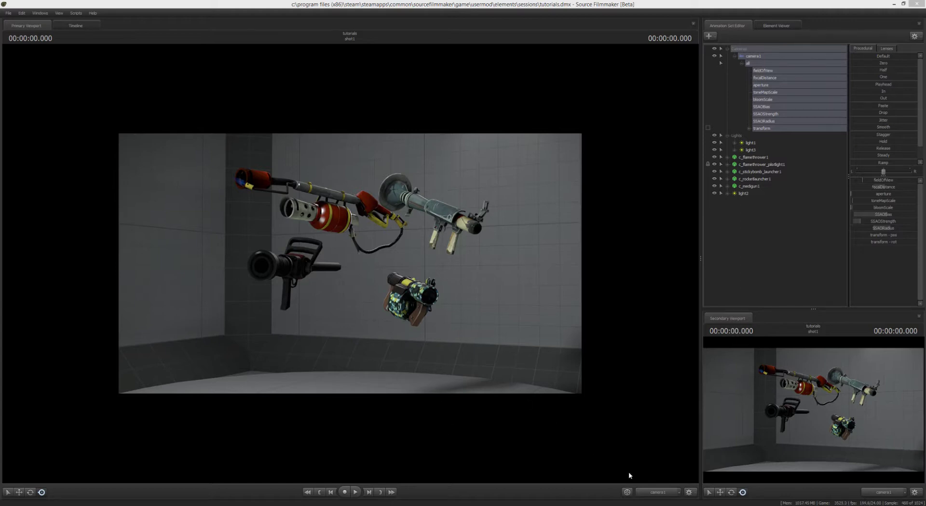
# - Switch the primary viewport to the work camera and examine the flamethrower, rocket launcher, medigun and stickybomb launcher up close
pyautogui.click(651, 492)
pyautogui.moveTo(350, 263); pyautogui.dragTo(359, 222)
pyautogui.press('w')
pyautogui.press('d')
pyautogui.press('s')
pyautogui.press('x')
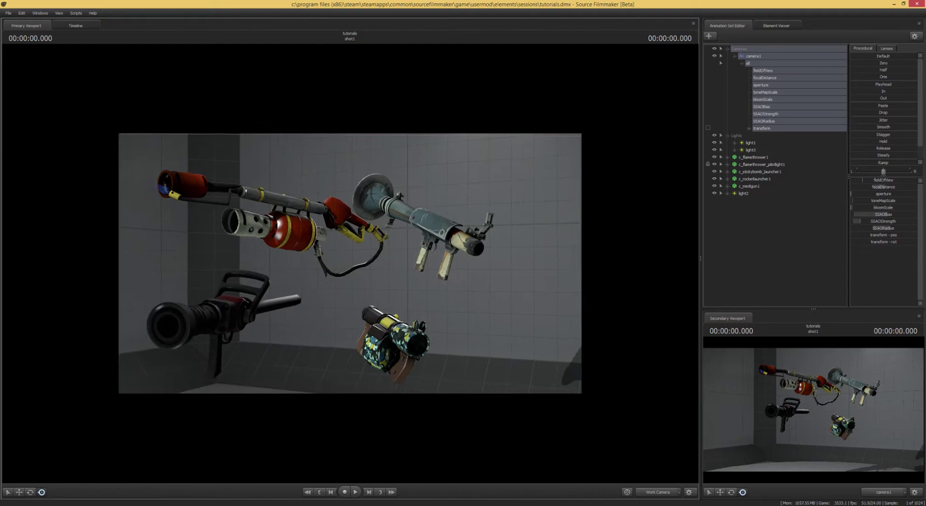
pyautogui.moveTo(628, 476); pyautogui.dragTo(629, 475)
pyautogui.press('w')
pyautogui.moveTo(349, 263); pyautogui.dragTo(434, 253)
pyautogui.press('a')
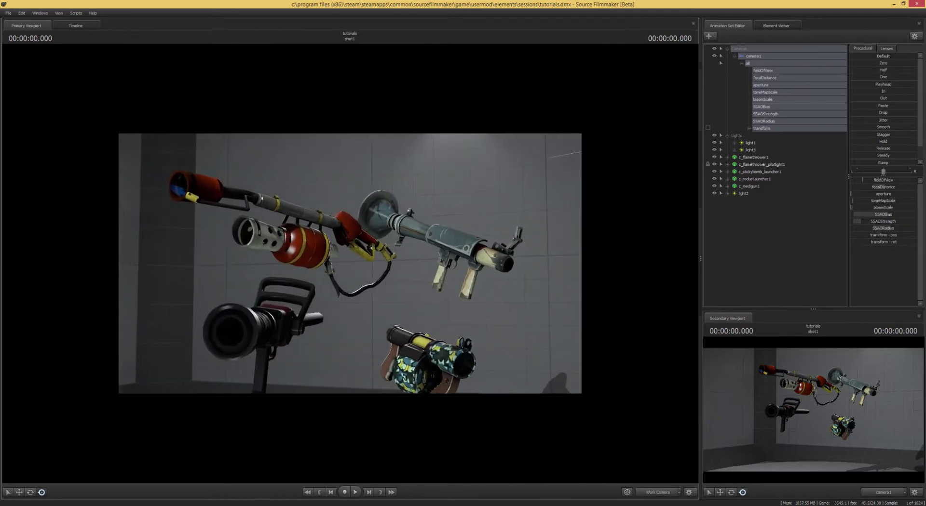
pyautogui.moveTo(480, 350)
pyautogui.mouseDown()
pyautogui.moveTo(504, 342)
pyautogui.moveTo(480, 350)
pyautogui.mouseUp()
pyautogui.press('d')
pyautogui.click(666, 495)
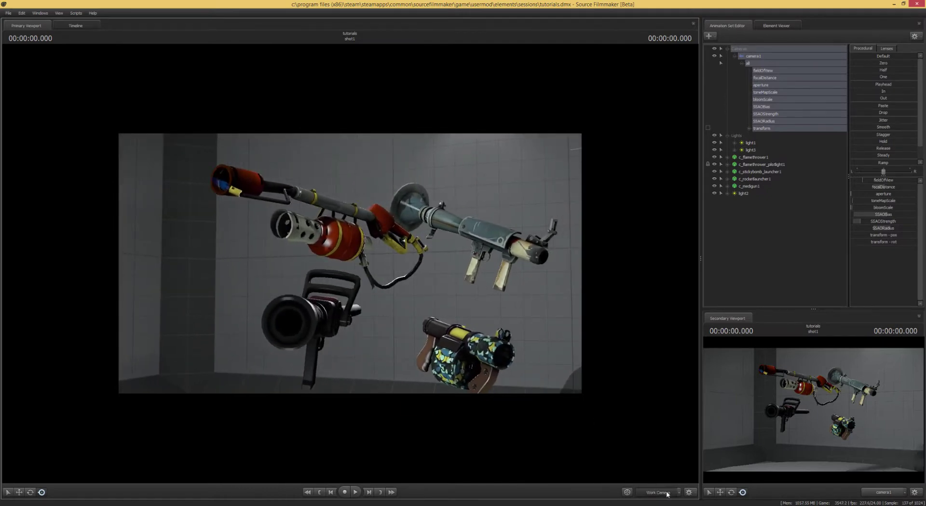
pyautogui.moveTo(572, 413); pyautogui.dragTo(581, 372)
pyautogui.press('w')
pyautogui.press('z')
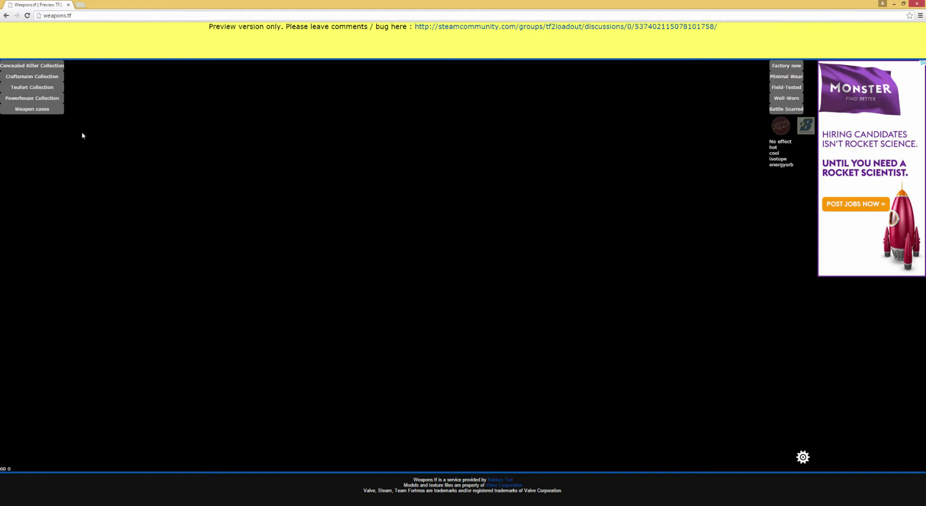
# - On weapons.tf, preview the Powerhouse Collection's Spark of Life Medi Gun in Field-Tested wear with the BLU team colours
pyautogui.click(51, 102)
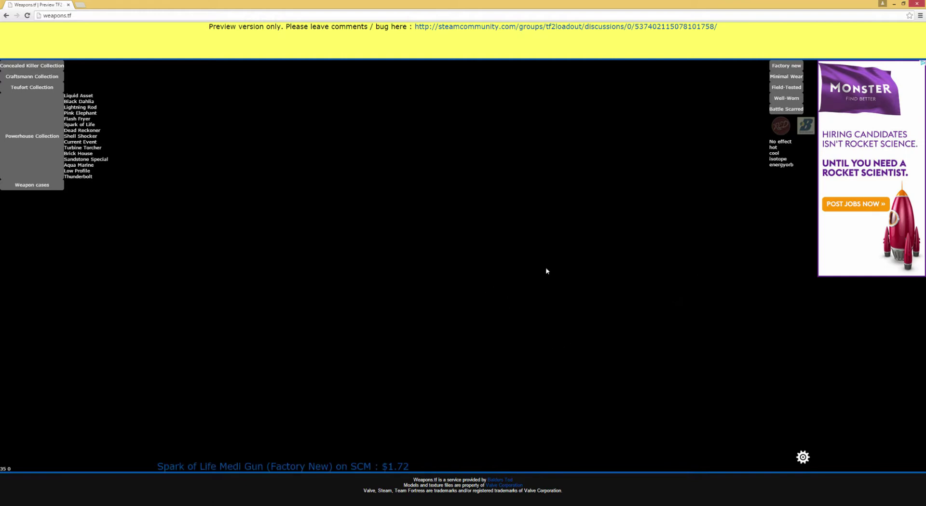
pyautogui.moveTo(467, 286); pyautogui.dragTo(431, 290)
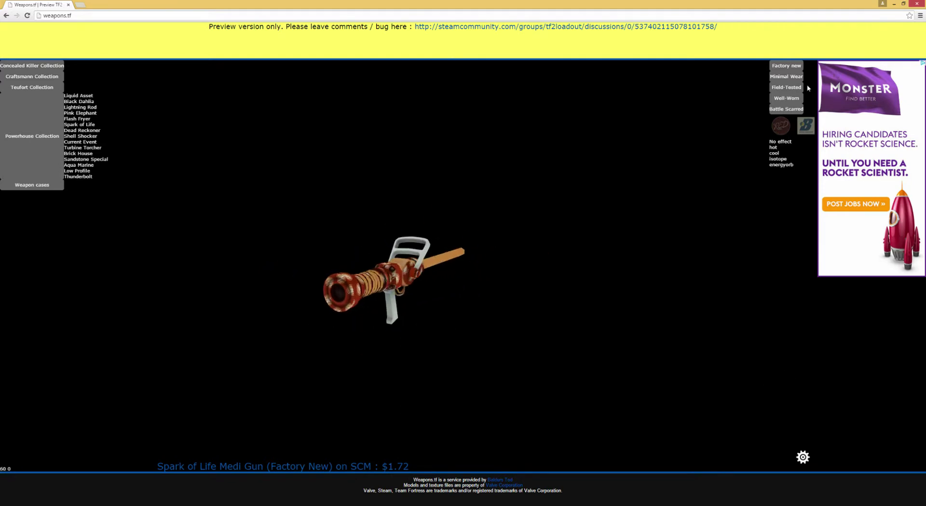
pyautogui.click(795, 91)
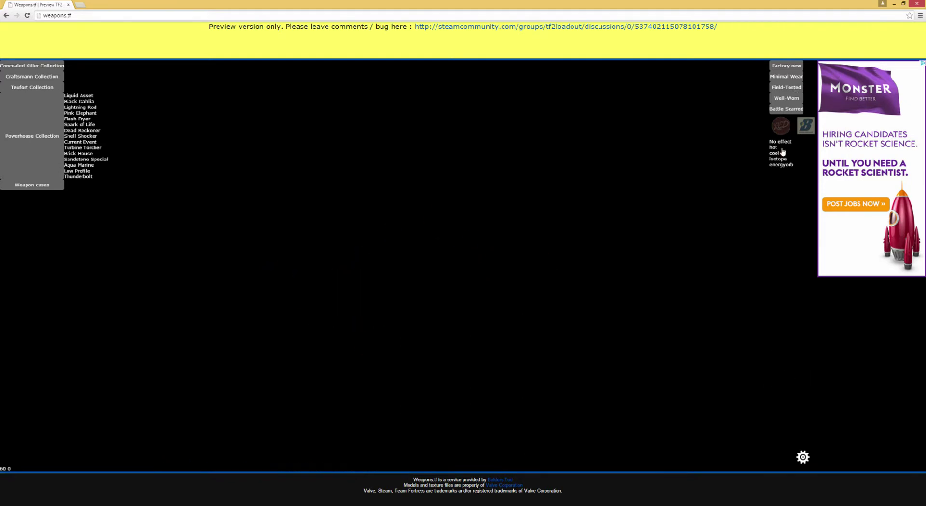
pyautogui.click(805, 129)
pyautogui.moveTo(414, 292); pyautogui.dragTo(405, 296)
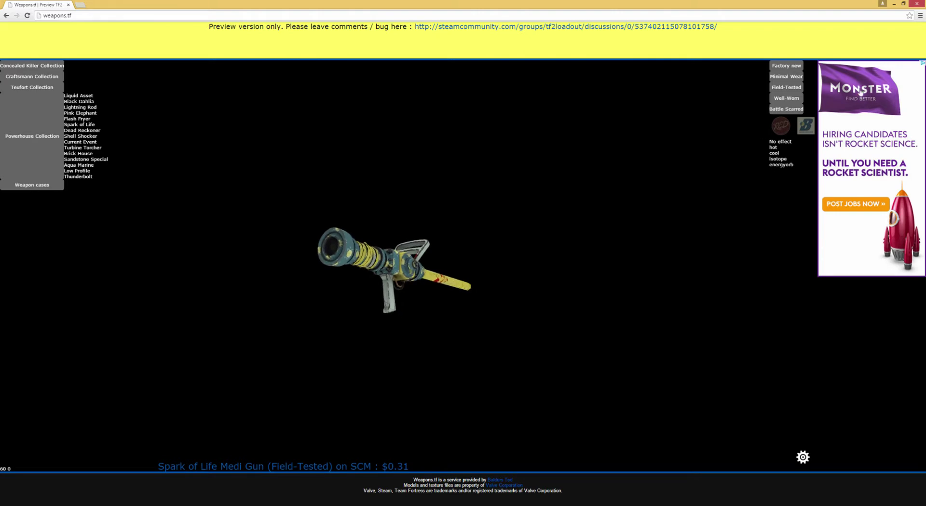
pyautogui.click(785, 110)
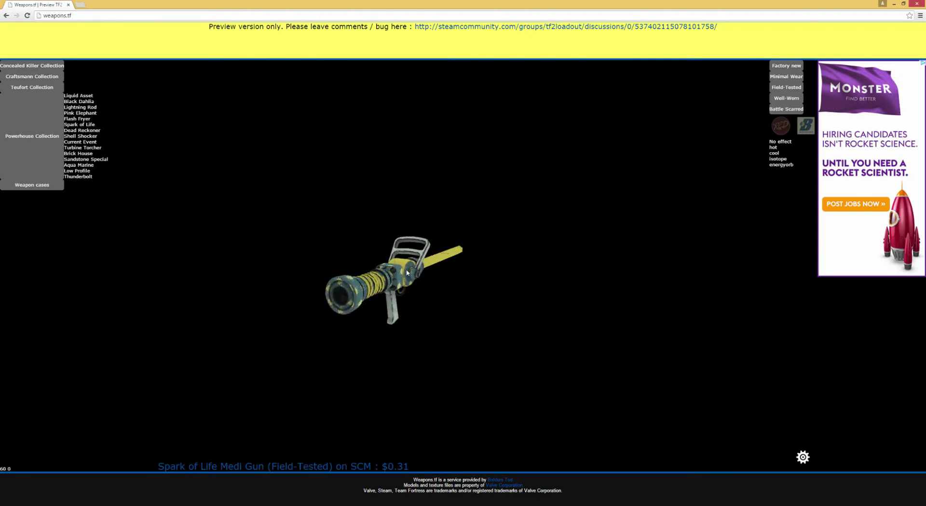
# - Output the Medi Gun skin's texture and save the image to the Downloads folder as a PNG named sparkoflifeftb
pyautogui.click(799, 456)
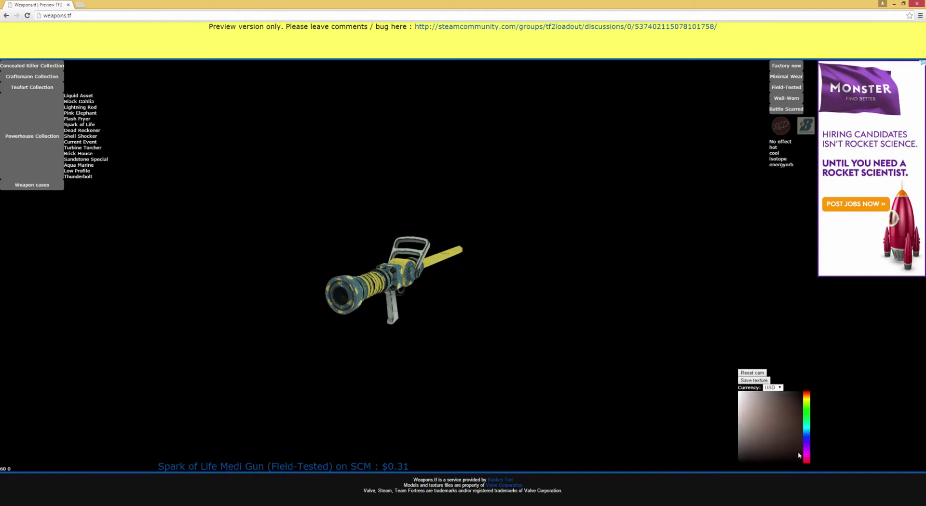
pyautogui.click(759, 381)
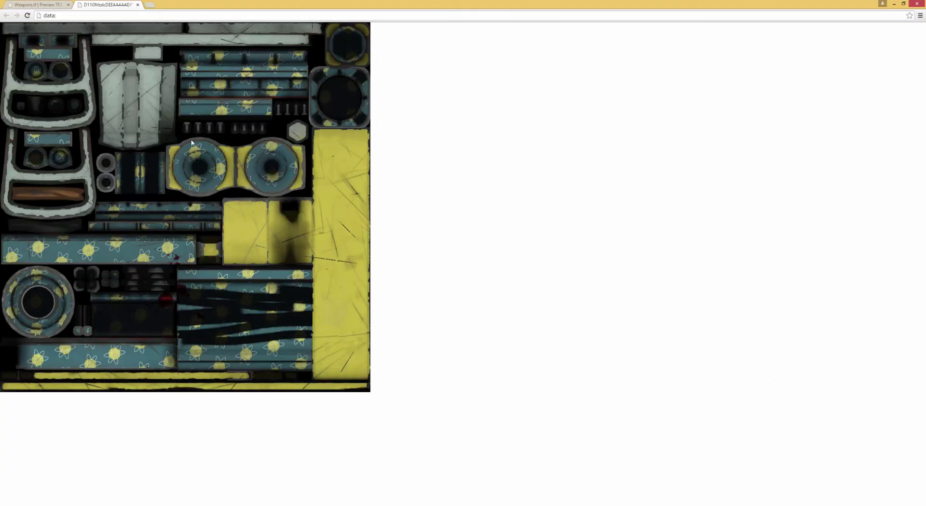
pyautogui.rightClick(141, 221)
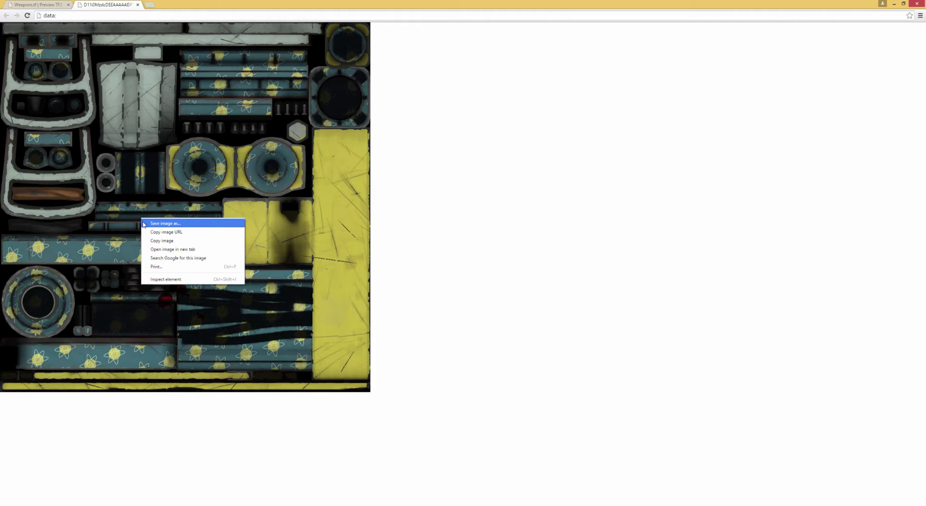
pyautogui.click(159, 231)
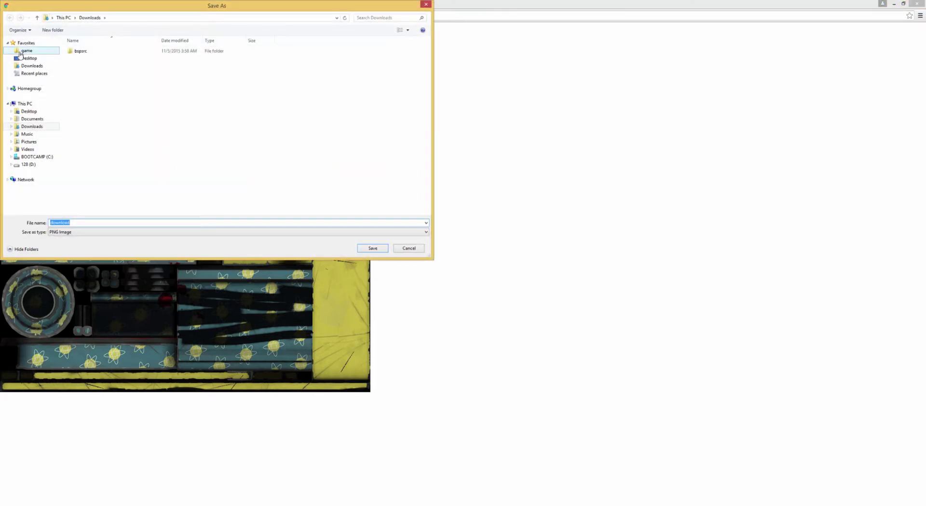
pyautogui.click(31, 66)
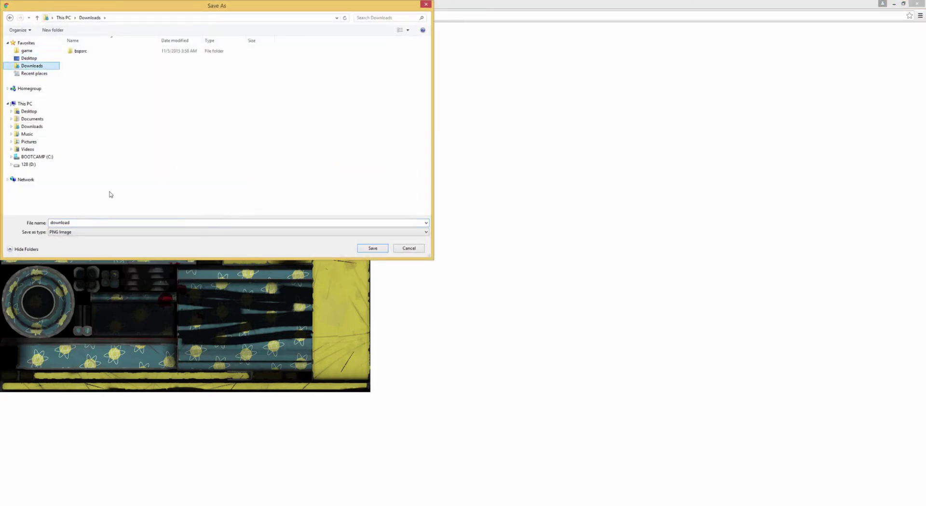
pyautogui.click(103, 221)
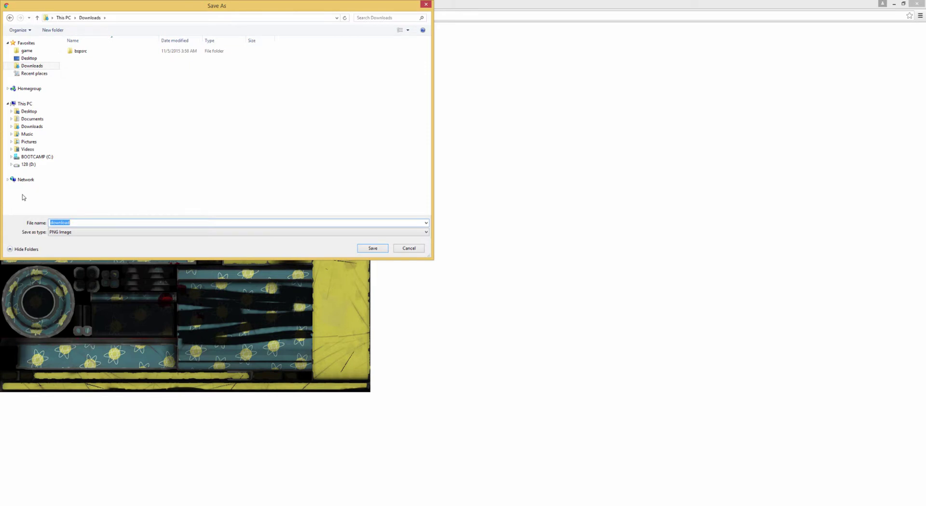
pyautogui.press('BackSpace')
pyautogui.write('sparkoflifeftb')
pyautogui.press('Return')
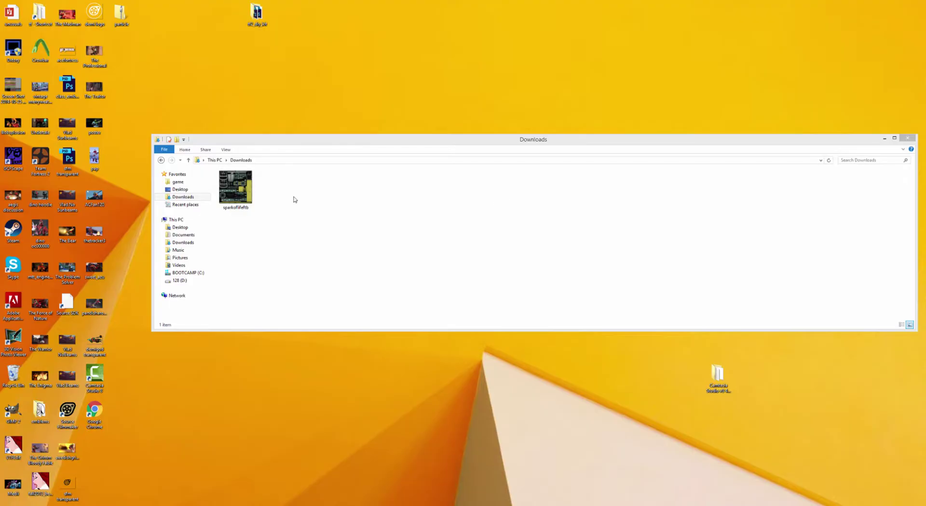
# - Open the sparkoflifeftb image from Downloads in GIMP and flip it vertically
pyautogui.click(251, 198)
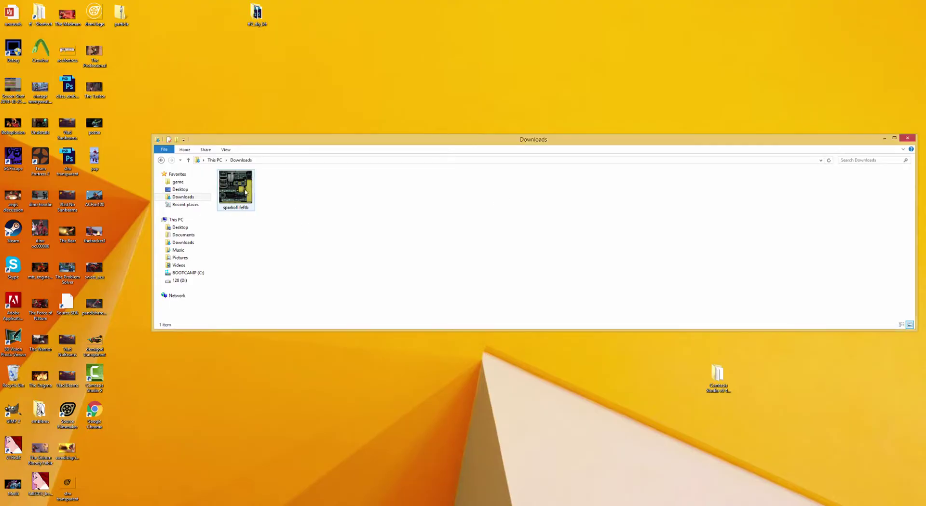
pyautogui.moveTo(242, 194); pyautogui.dragTo(10, 419)
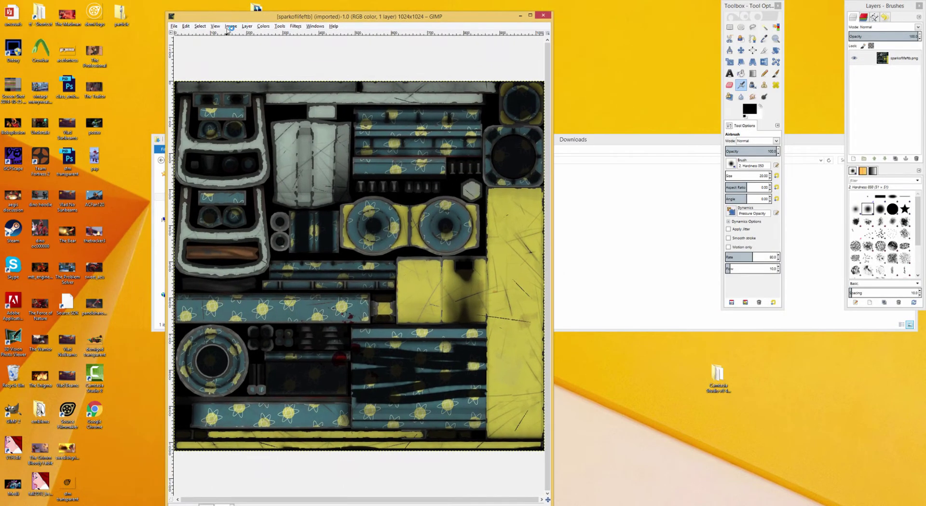
pyautogui.click(230, 27)
pyautogui.moveTo(188, 28)
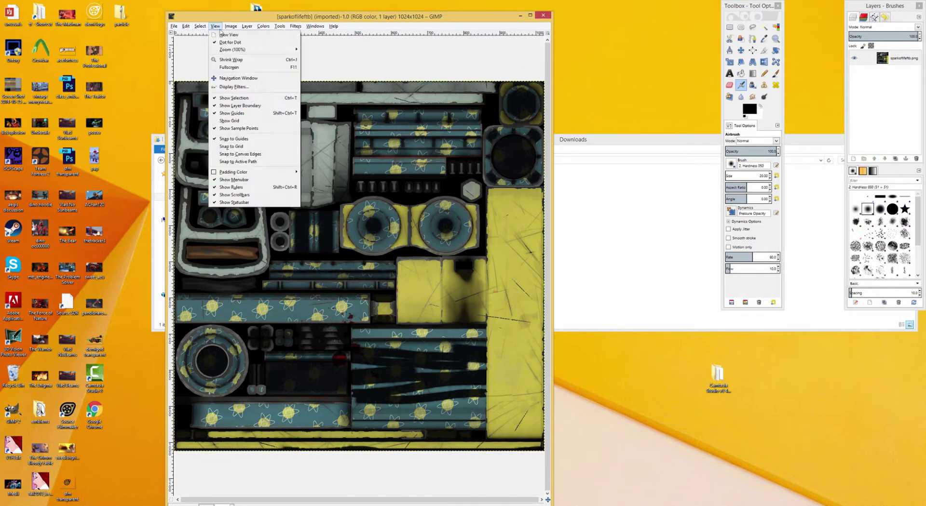
pyautogui.moveTo(296, 48)
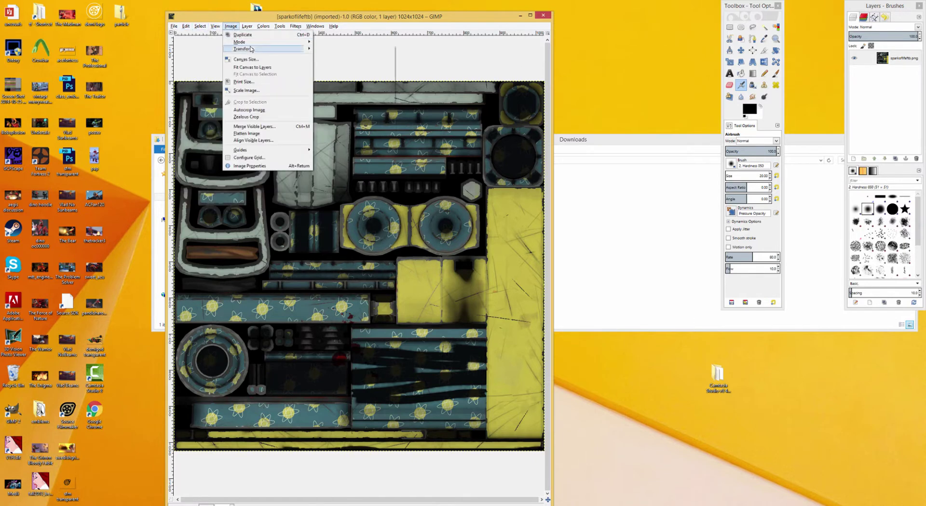
pyautogui.click(336, 59)
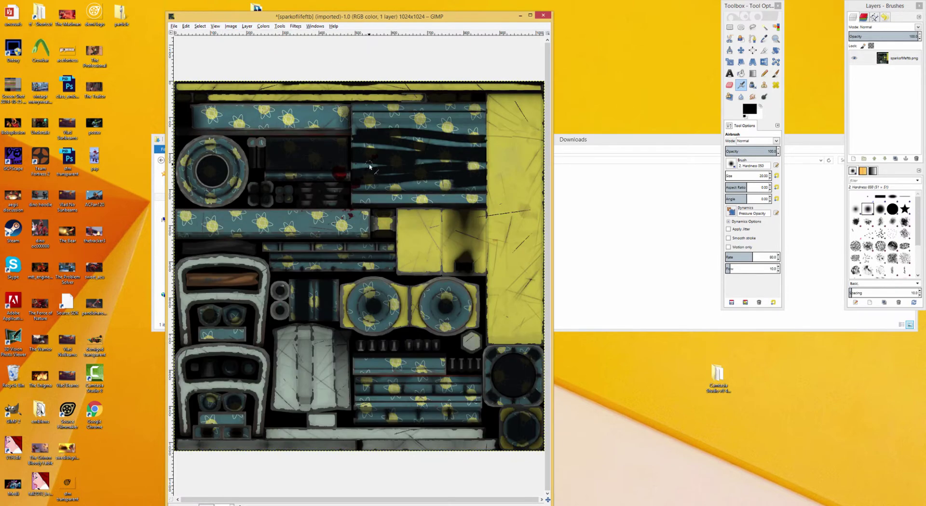
# - Export the flipped texture over sparkoflifeftb.png in Downloads with the default PNG options, then close the image without saving a project
pyautogui.hotkey('ctrl', 'shift', 'e')
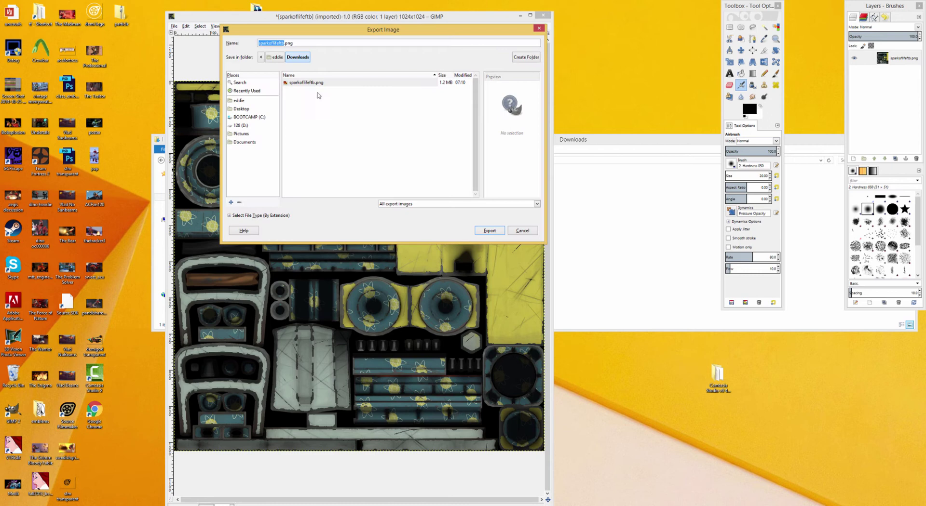
pyautogui.click(486, 231)
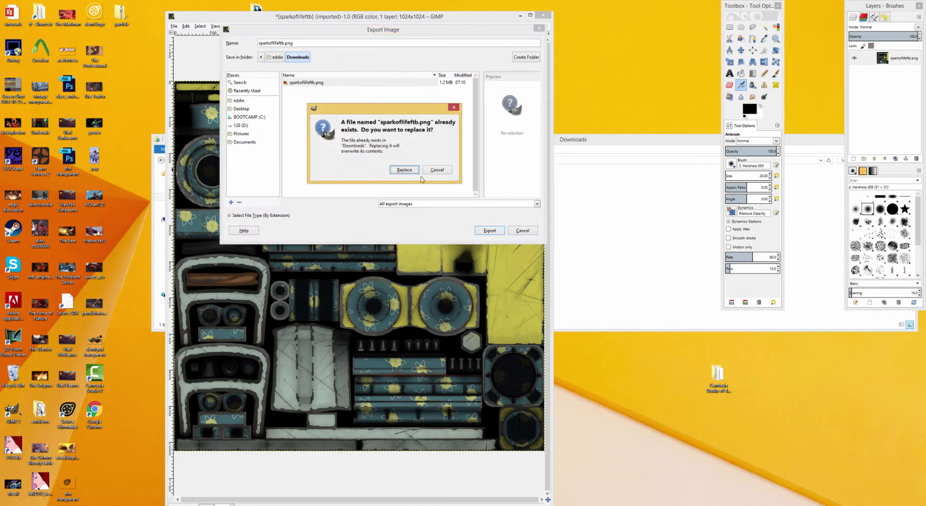
pyautogui.click(418, 174)
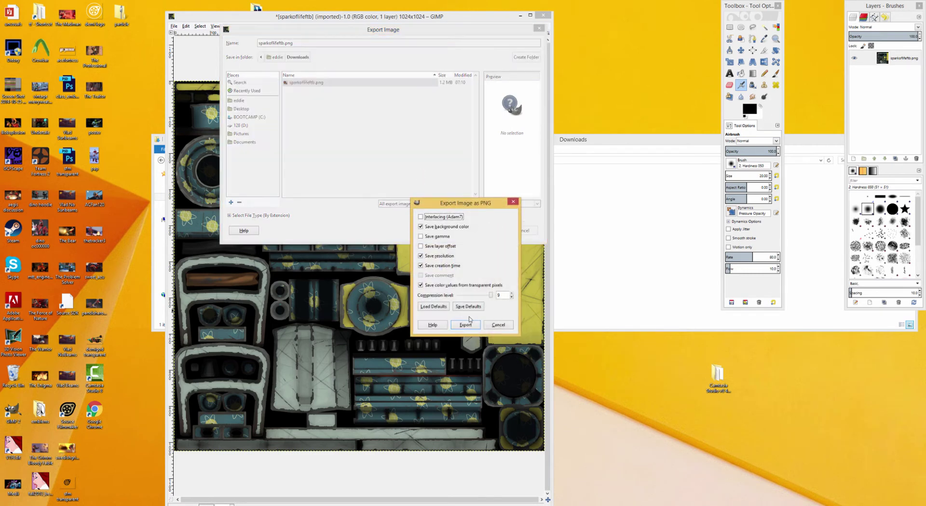
pyautogui.click(466, 324)
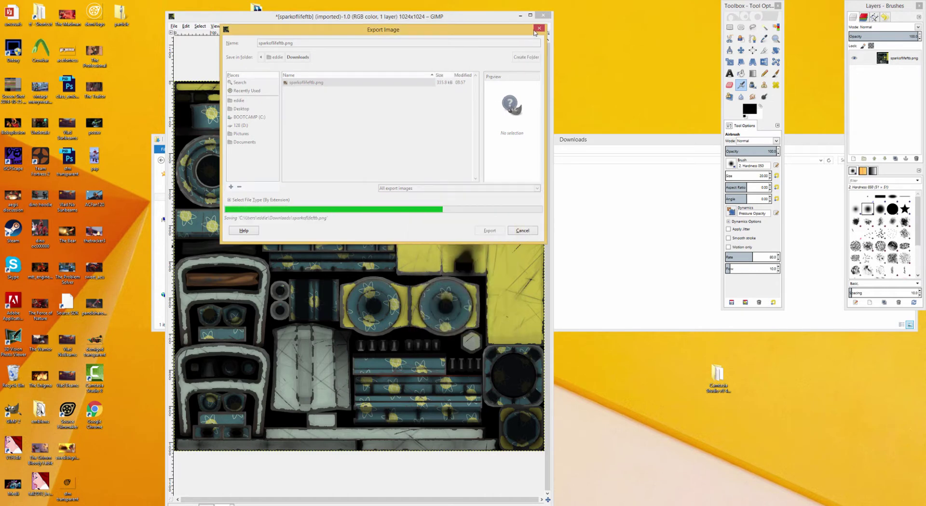
pyautogui.click(543, 15)
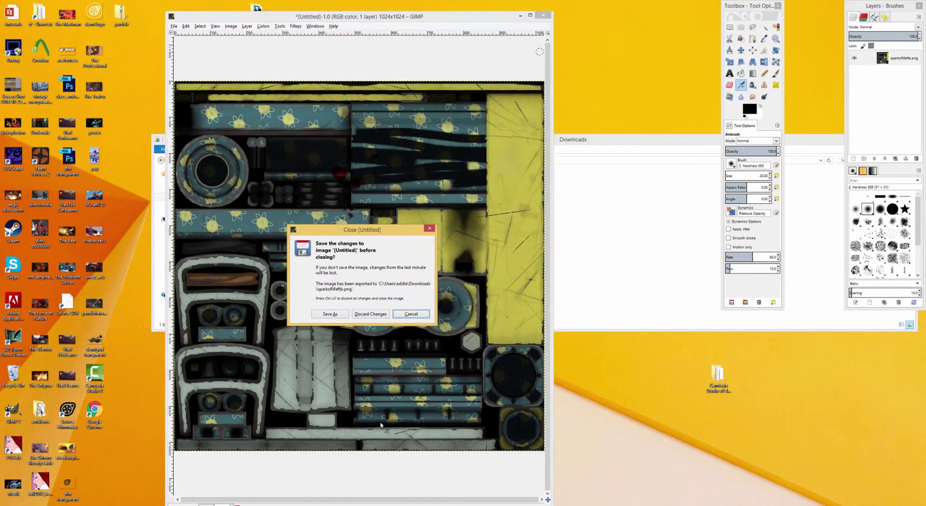
pyautogui.click(363, 314)
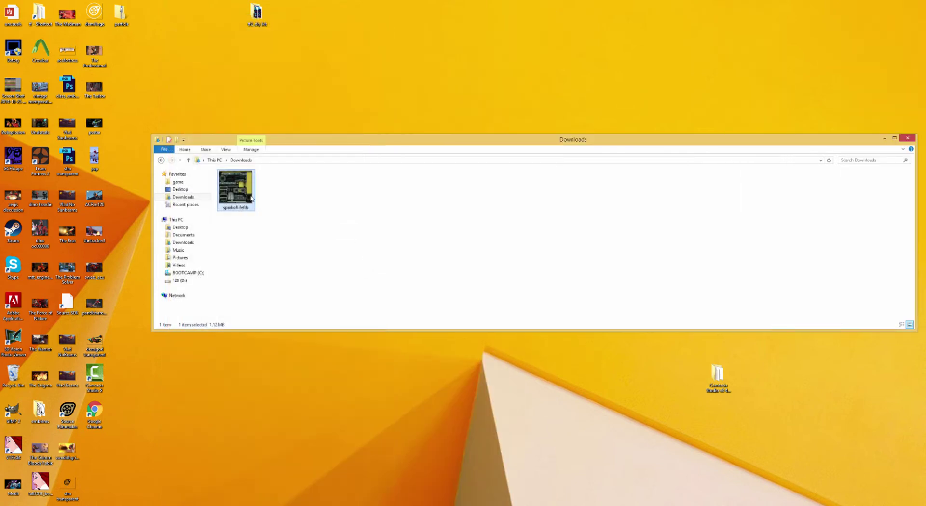
# - Launch VTFEdit and import the sparkoflifeftb image from the Downloads folder with the default import options
pyautogui.doubleClick(3, 447)
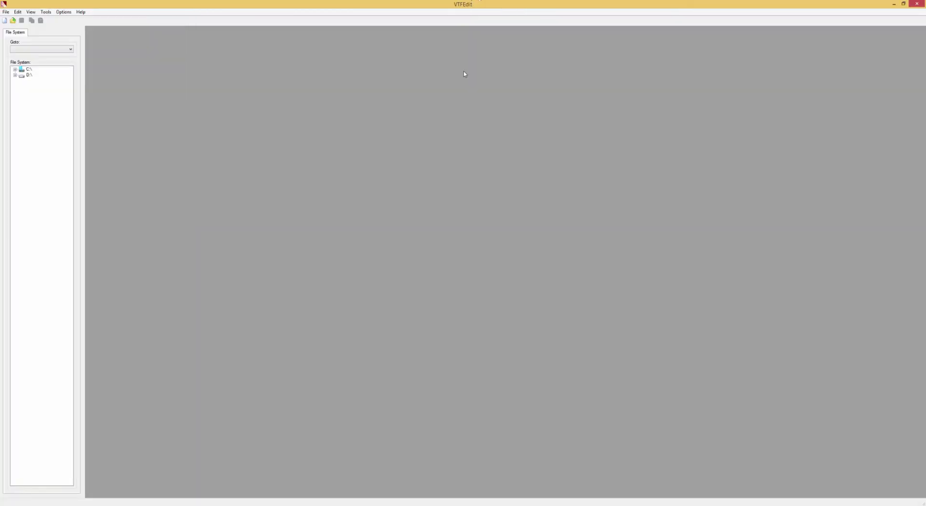
pyautogui.hotkey('ctrl', 'i')
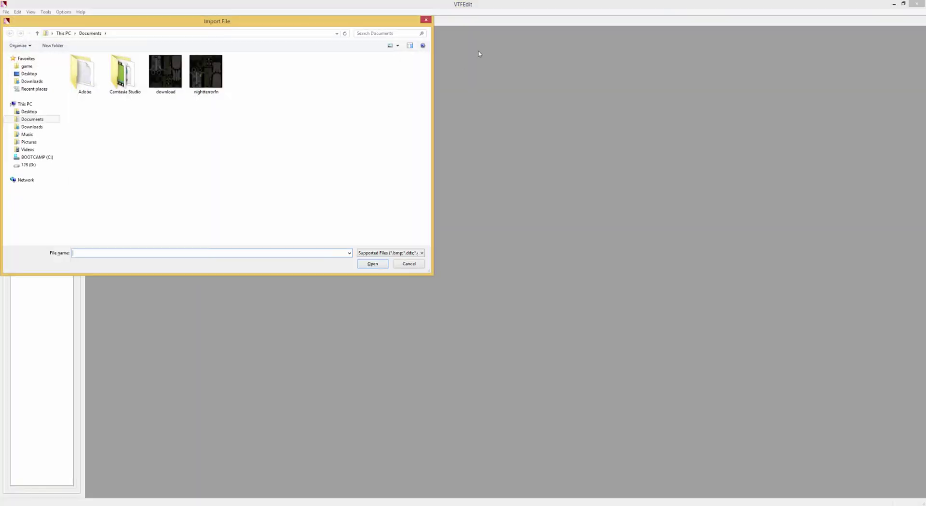
pyautogui.click(48, 81)
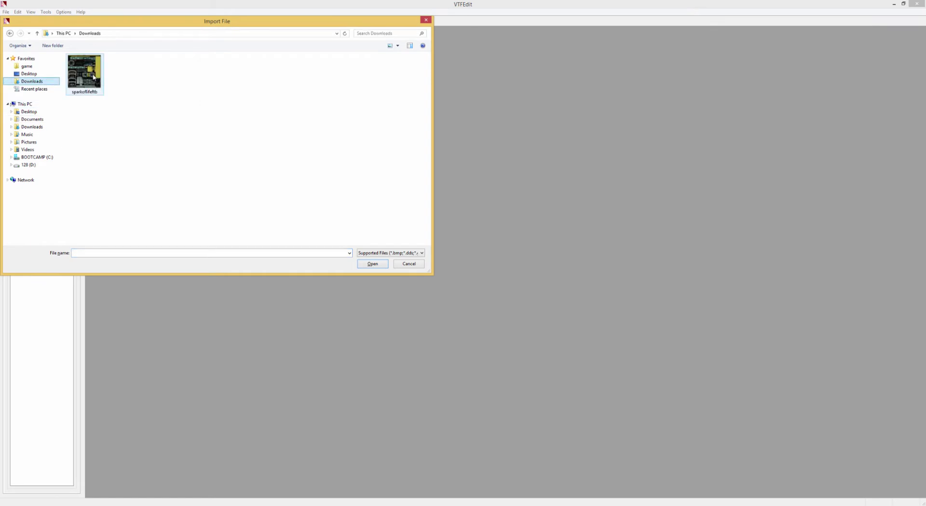
pyautogui.click(92, 74)
pyautogui.click(372, 264)
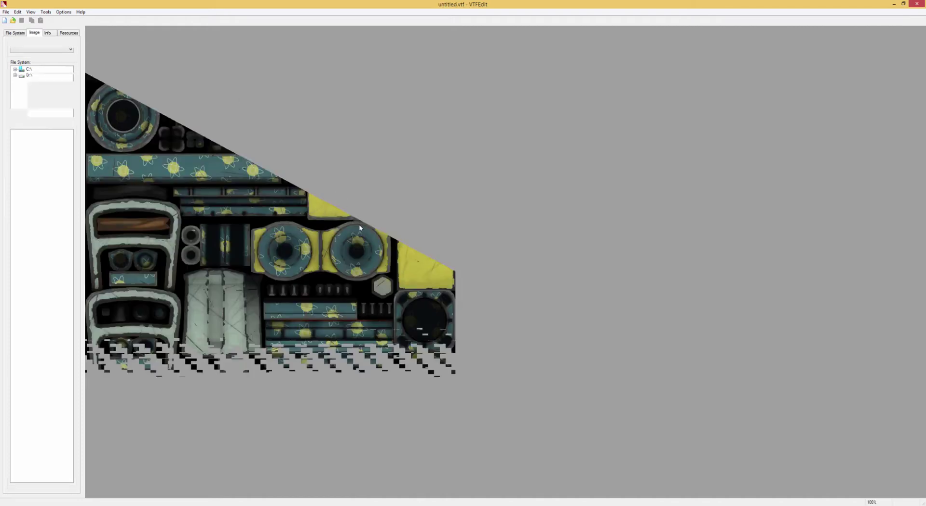
# - Save the texture as a VTF file named sparkoflifeftb in Downloads and select that file in the folder
pyautogui.hotkey('ctrl', 's')
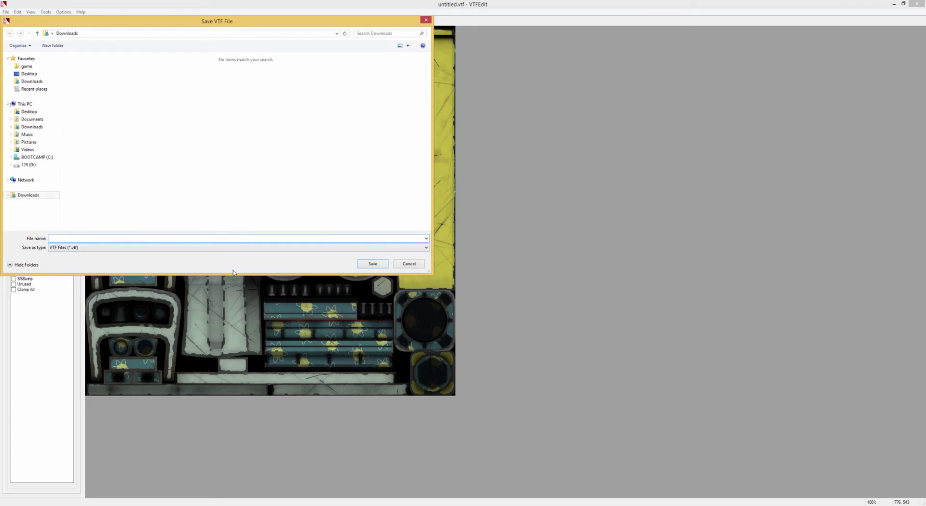
pyautogui.write('sparko')
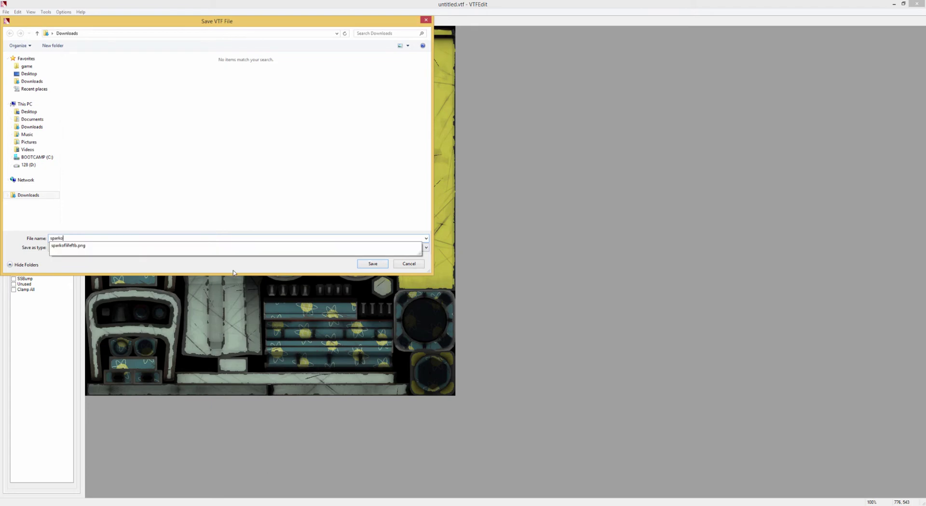
pyautogui.write('flifeftb.p')
pyautogui.press('Return')
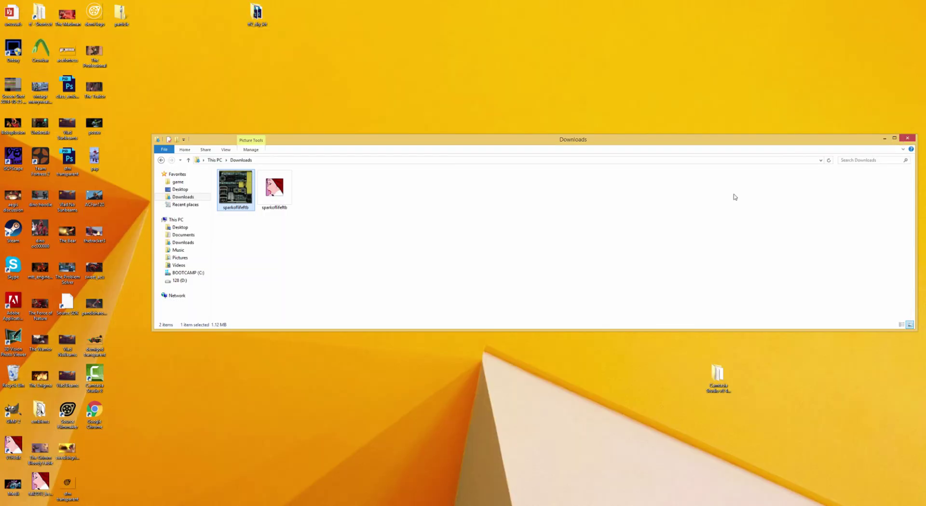
pyautogui.click(285, 191)
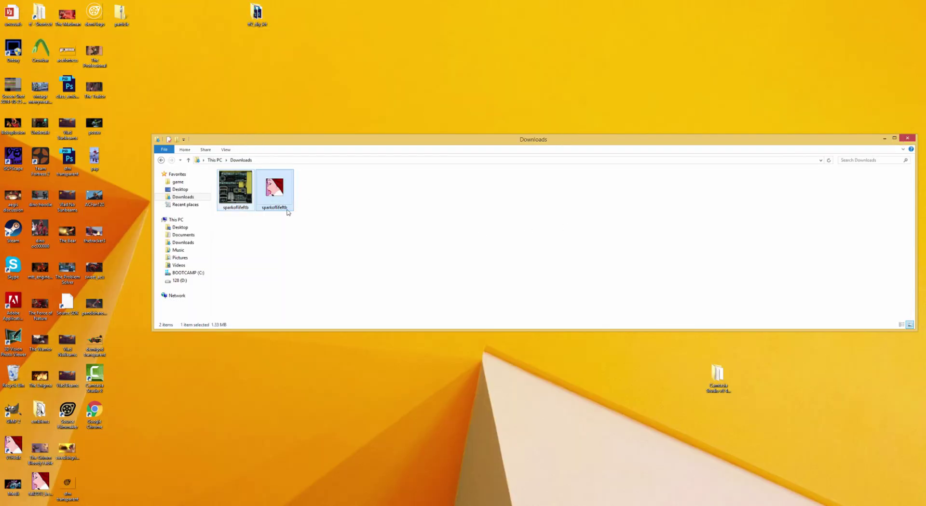
# - Open the tf/materials/models/weapons/c_models folder inside the SourceFilmmaker game directory
pyautogui.click(178, 182)
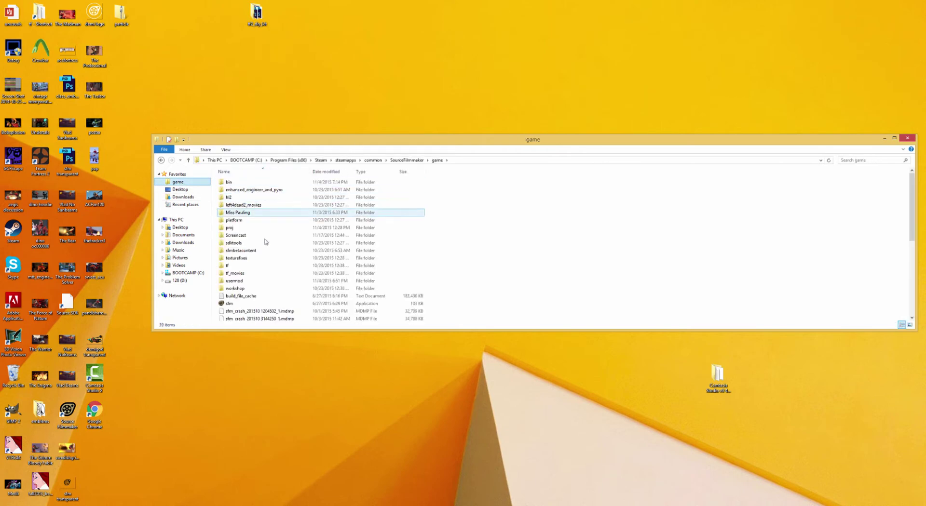
pyautogui.doubleClick(230, 265)
pyautogui.doubleClick(234, 220)
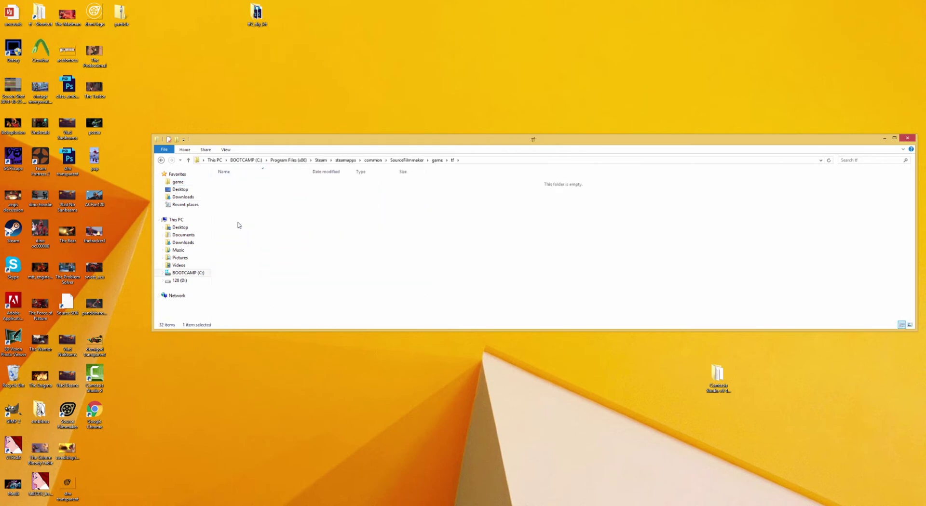
pyautogui.scroll(-6, 243, 262)
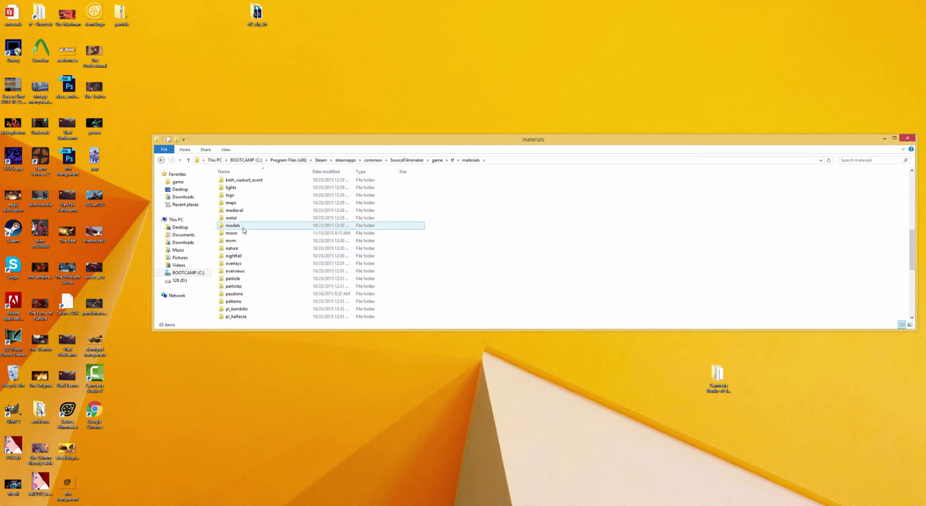
pyautogui.doubleClick(234, 225)
pyautogui.scroll(-10, 244, 309)
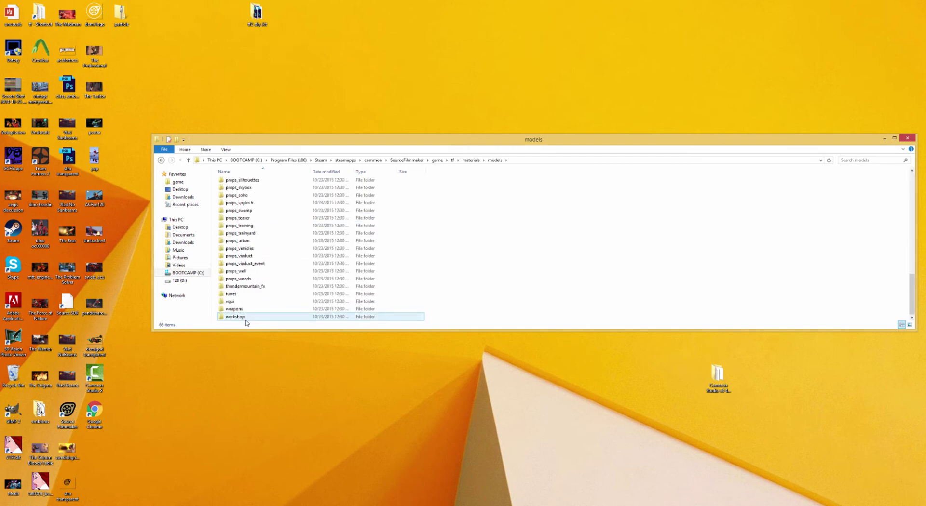
pyautogui.doubleClick(244, 319)
pyautogui.click(160, 161)
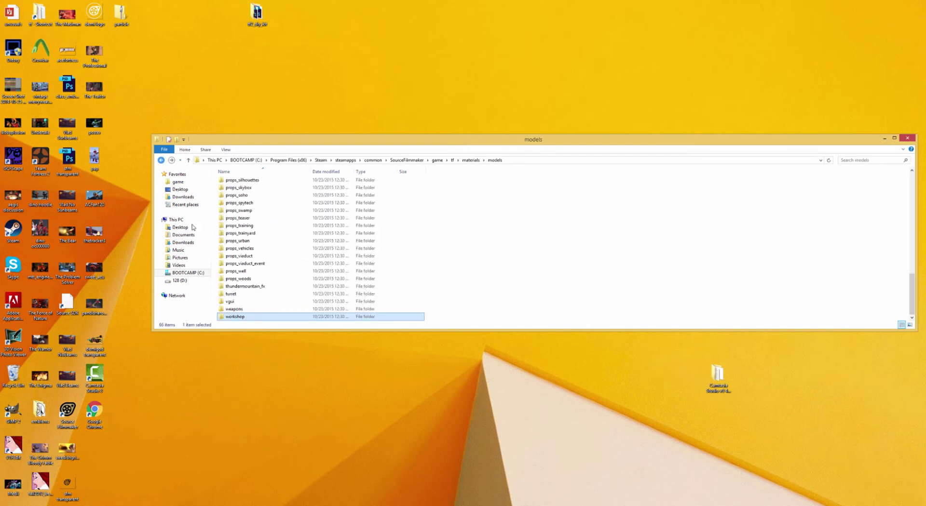
pyautogui.doubleClick(236, 303)
pyautogui.doubleClick(236, 190)
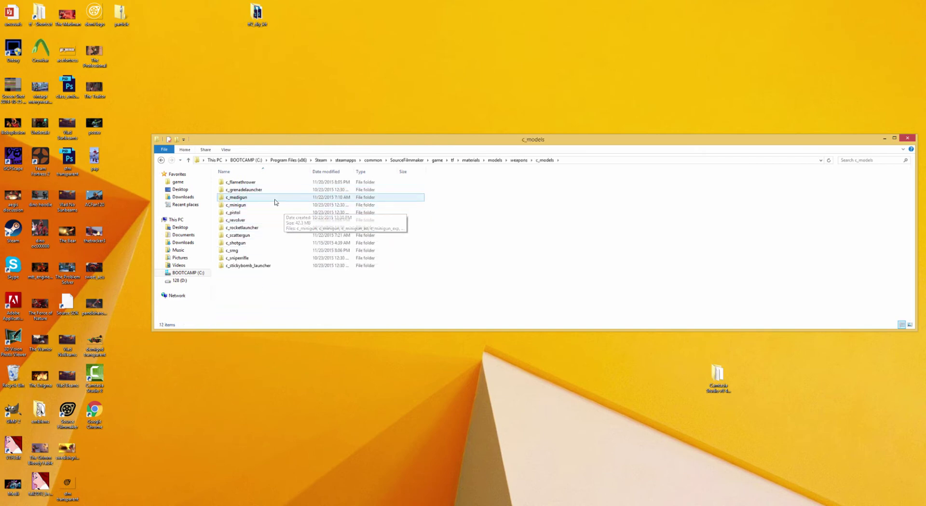
# - Paste the sparkoflifeftb VTF file into the c_medigun folder, close the folder window and switch to Source Filmmaker
pyautogui.doubleClick(275, 197)
pyautogui.hotkey('ctrl', 'v')
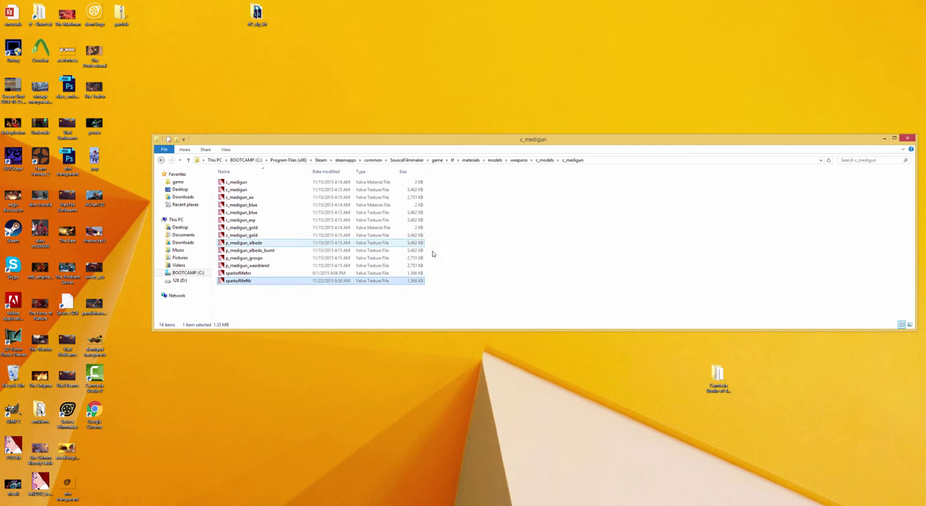
pyautogui.click(514, 285)
pyautogui.hotkey('alt', 'F4')
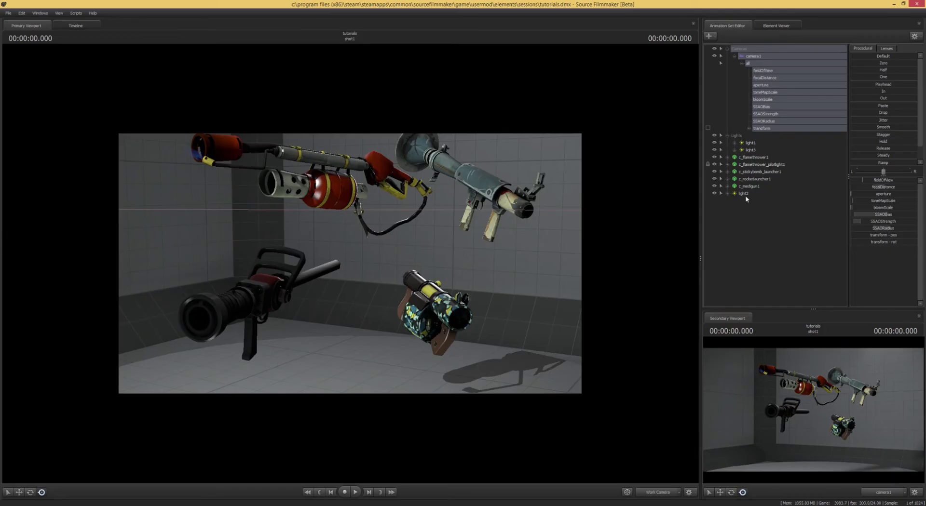
# - Focus the work camera on the c_medigun1 model and add override materials to it
pyautogui.click(735, 186)
pyautogui.press('f')
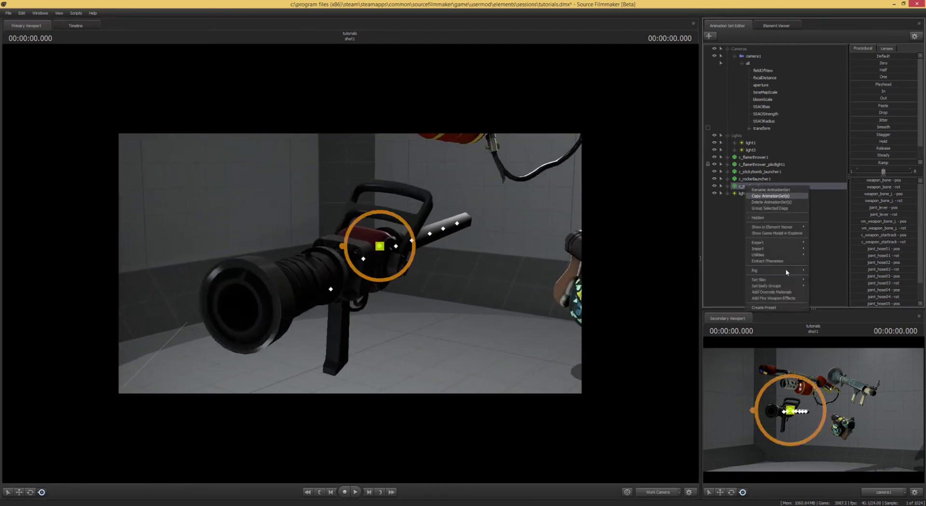
pyautogui.click(789, 293)
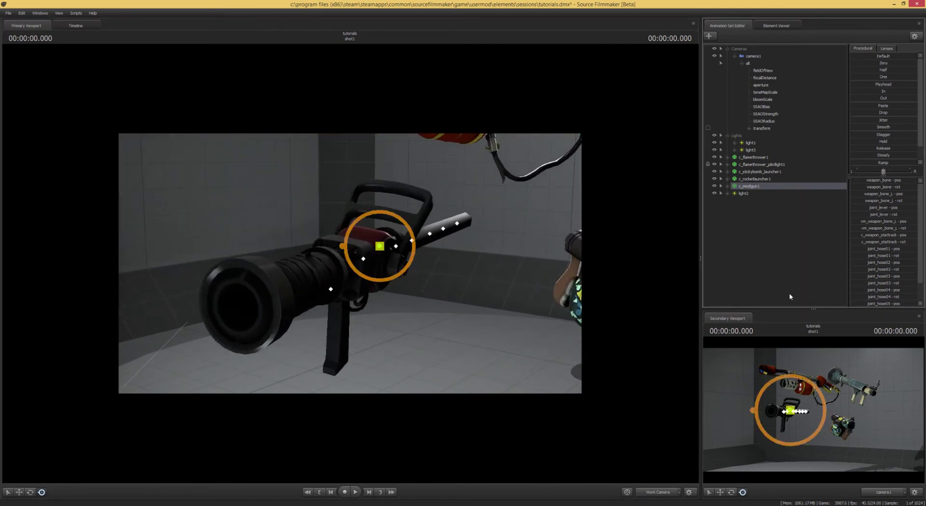
# - Show the medigun's model in the Element Viewer and copy the mtlName path of its c_medigun material
pyautogui.rightClick(753, 188)
pyautogui.moveTo(801, 228)
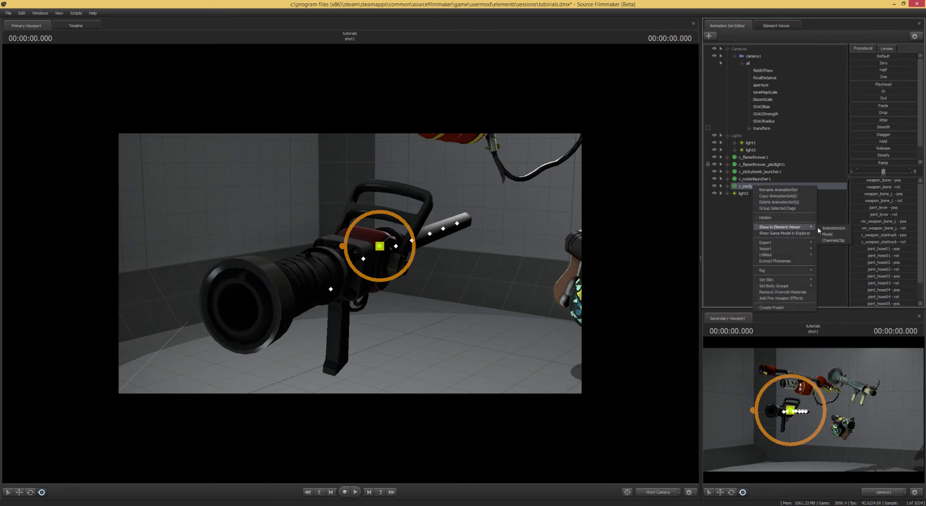
pyautogui.click(826, 234)
pyautogui.click(715, 179)
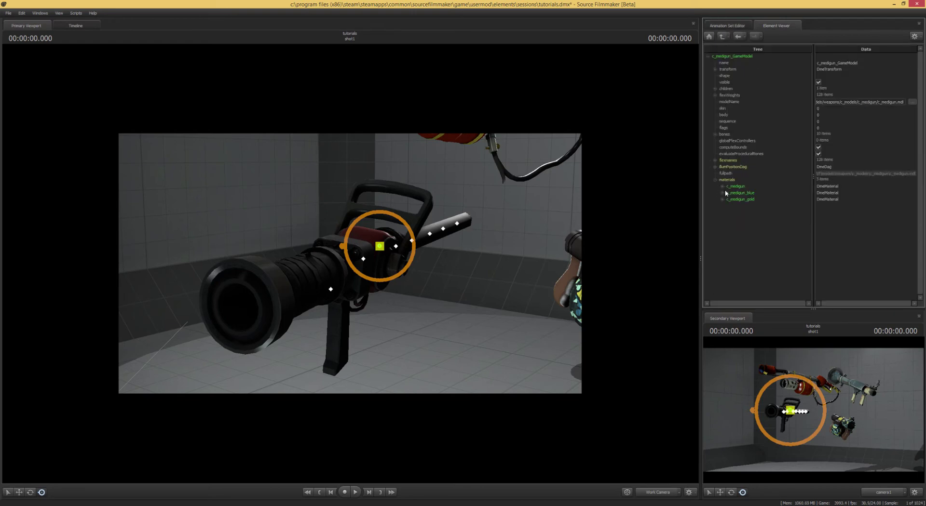
pyautogui.click(722, 186)
pyautogui.doubleClick(858, 199)
pyautogui.hotkey('ctrl', 'c')
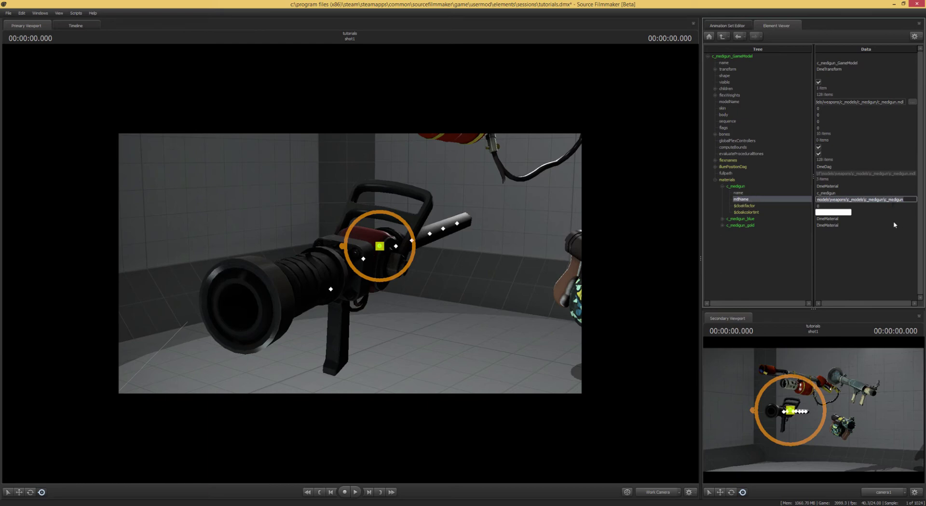
# - Add a string attribute named $basetexture to the c_medigun material
pyautogui.click(735, 188)
pyautogui.rightClick(736, 188)
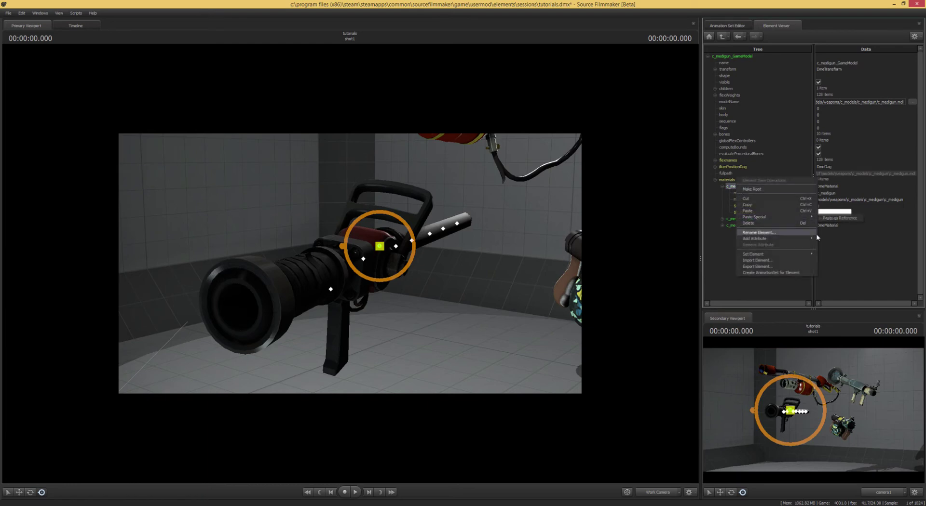
pyautogui.moveTo(811, 238)
pyautogui.click(840, 264)
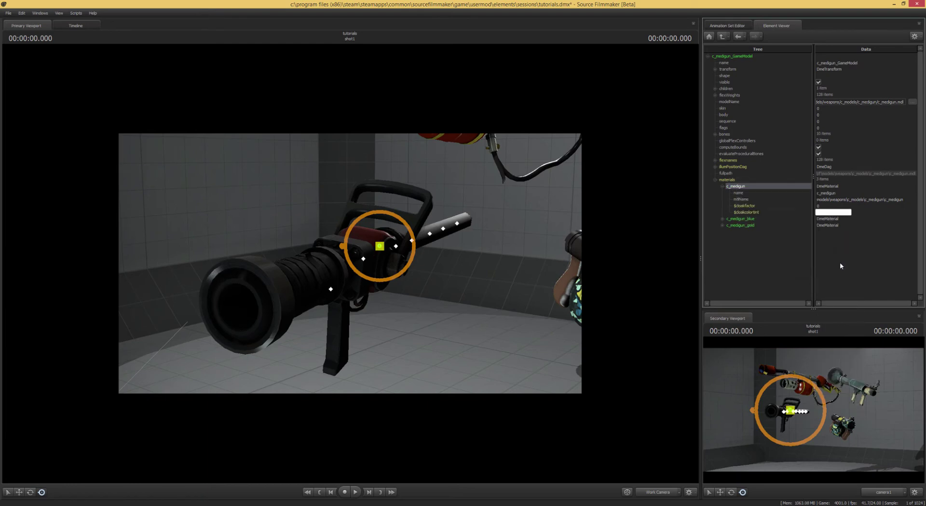
pyautogui.write('$basetexture')
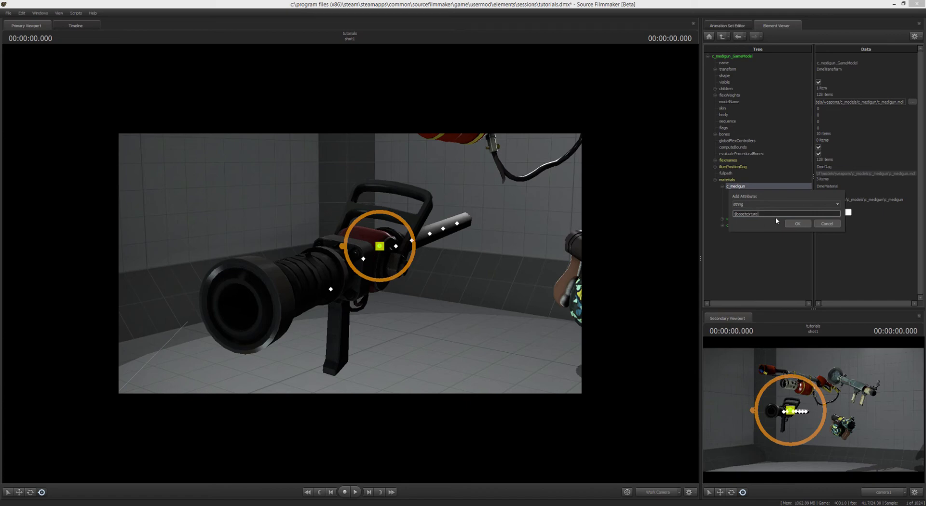
pyautogui.press('Return')
pyautogui.moveTo(483, 247); pyautogui.dragTo(656, 246)
pyautogui.moveTo(579, 246); pyautogui.dragTo(400, 251)
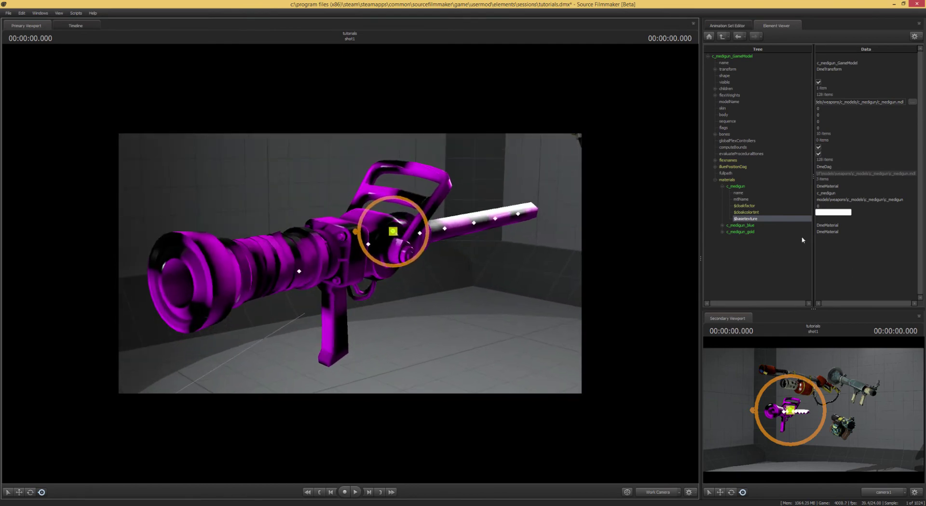
# - Paste the copied material path as the value of the $basetexture attribute
pyautogui.click(846, 218)
pyautogui.hotkey('ctrl', 'v')
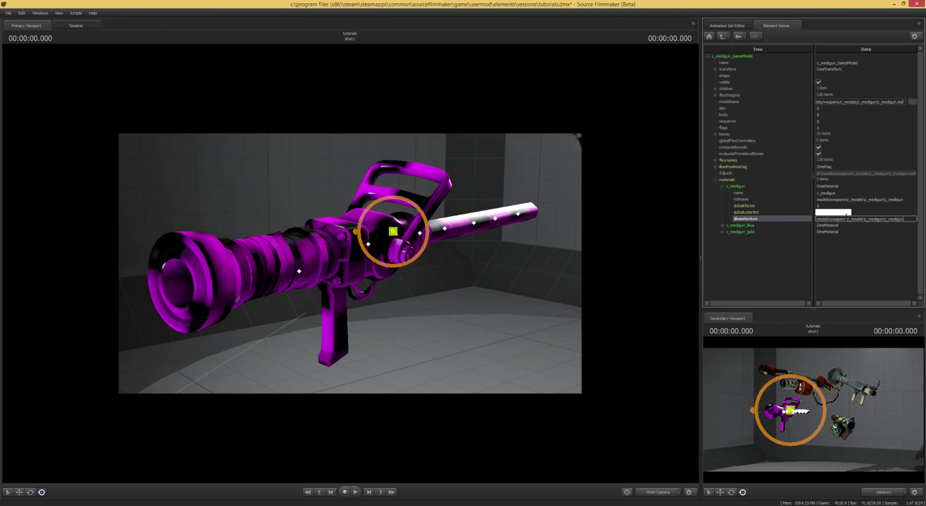
pyautogui.press('Return')
pyautogui.moveTo(612, 380)
pyautogui.mouseDown()
pyautogui.moveTo(631, 380)
pyautogui.moveTo(596, 375)
pyautogui.mouseUp()
# - Change the file name ending the $basetexture path to sparkoflifeftb and inspect the skin on the medigun
pyautogui.click(913, 219)
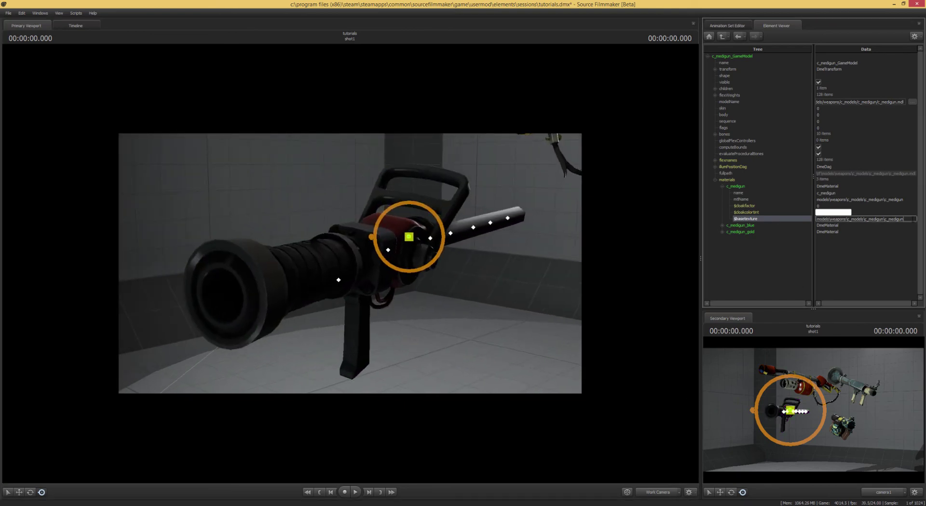
pyautogui.press('BackSpace')
pyautogui.press('BackSpace')
pyautogui.press('BackSpace')
pyautogui.press('BackSpace')
pyautogui.press('BackSpace')
pyautogui.press('BackSpace')
pyautogui.write('spark')
pyautogui.press('Return')
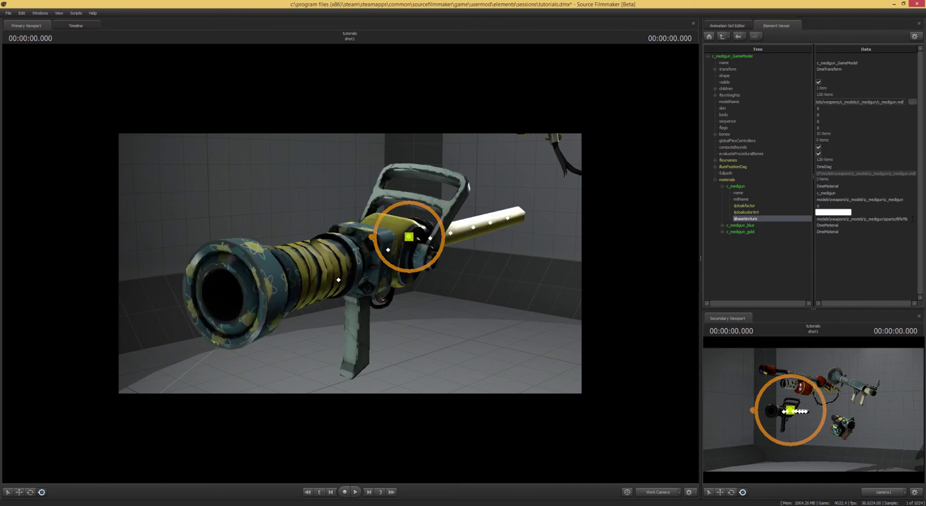
pyautogui.keyDown('alt'); pyautogui.moveTo(470, 339); pyautogui.dragTo(477, 366); pyautogui.keyUp('alt')
pyautogui.moveTo(525, 328); pyautogui.dragTo(492, 333)
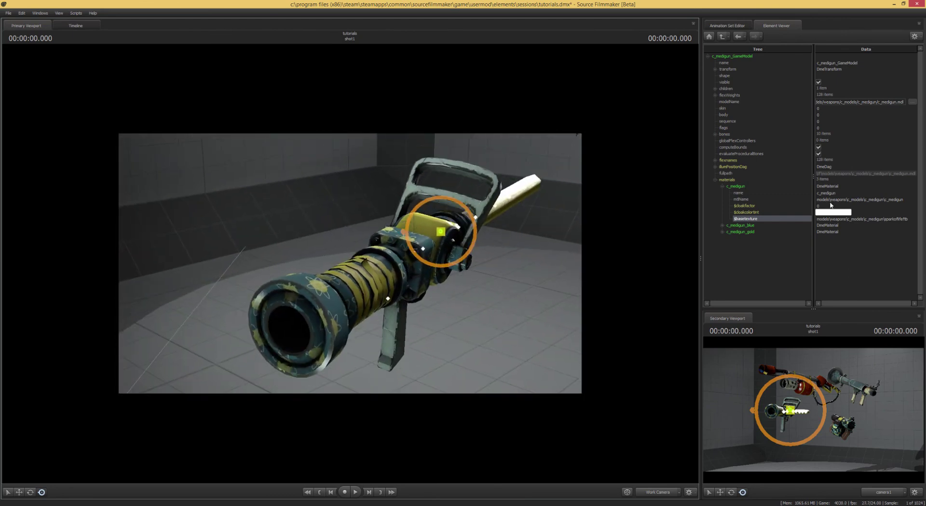
# - Change the texture name in the $basetexture path to sparkoflifefnr and view the medigun up close
pyautogui.doubleClick(911, 221)
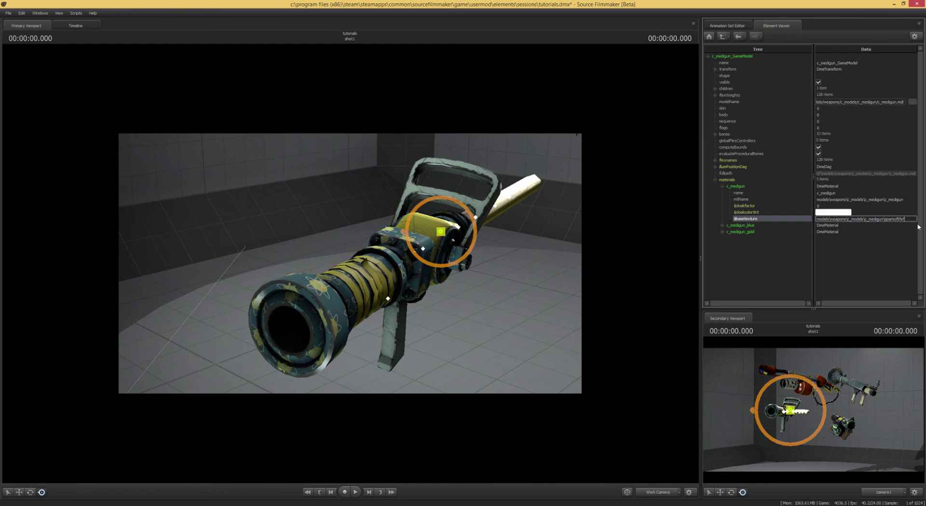
pyautogui.press('Return')
pyautogui.moveTo(391, 319); pyautogui.dragTo(323, 283)
# - View the scene through camera1 in the primary viewport, return to the Animation Set Editor and show the Work Camera in the secondary viewport
pyautogui.click(668, 495)
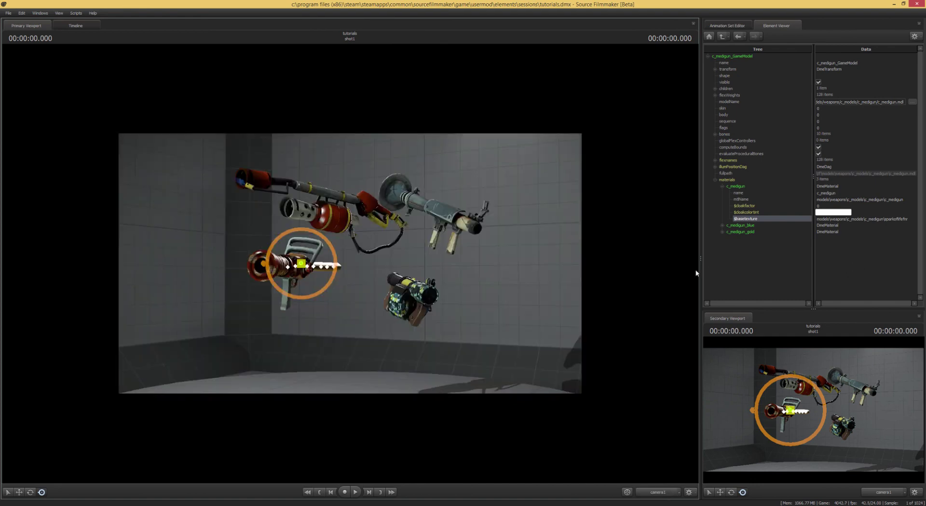
pyautogui.click(745, 27)
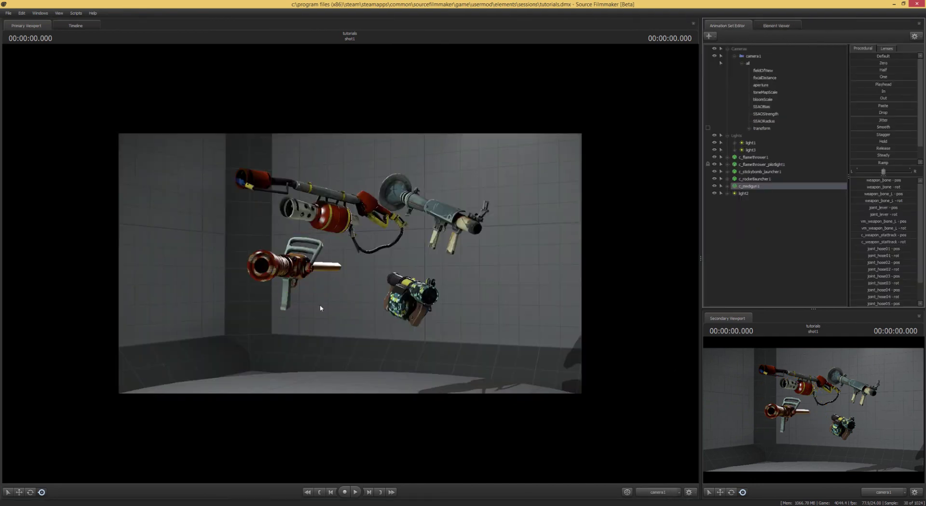
pyautogui.click(884, 492)
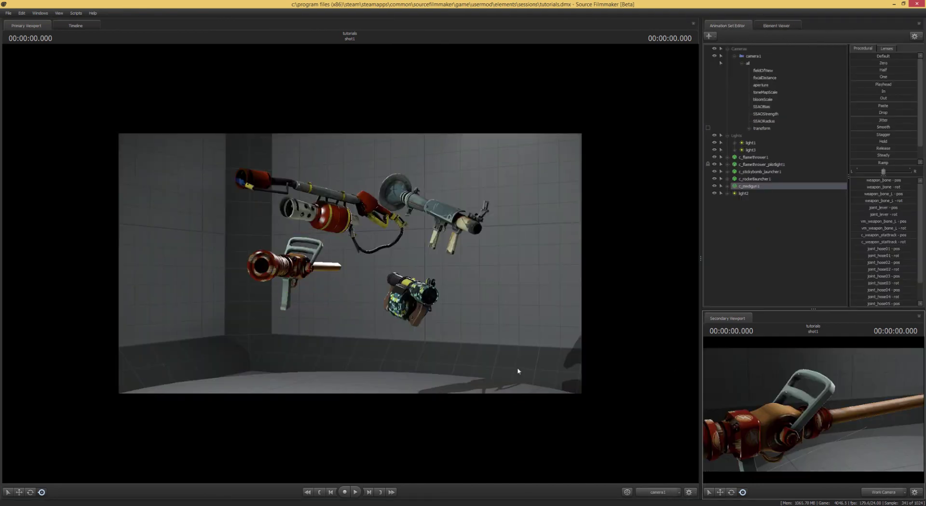